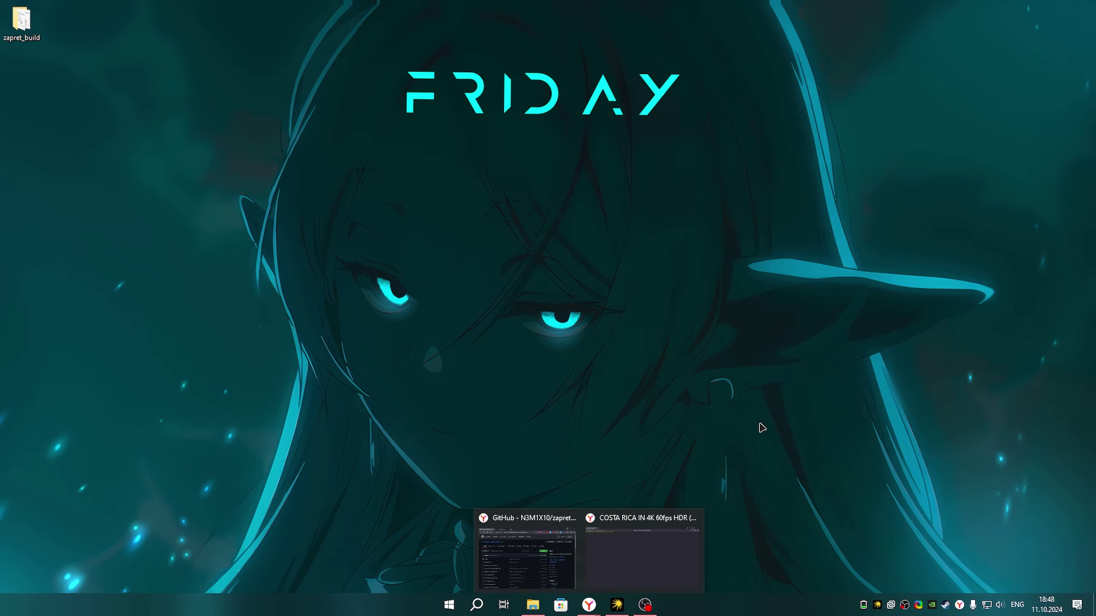
Step: Switch to the browser window with the COSTA RICA IN 4K video on YouTube and reload the page
mouse_move(583, 612)
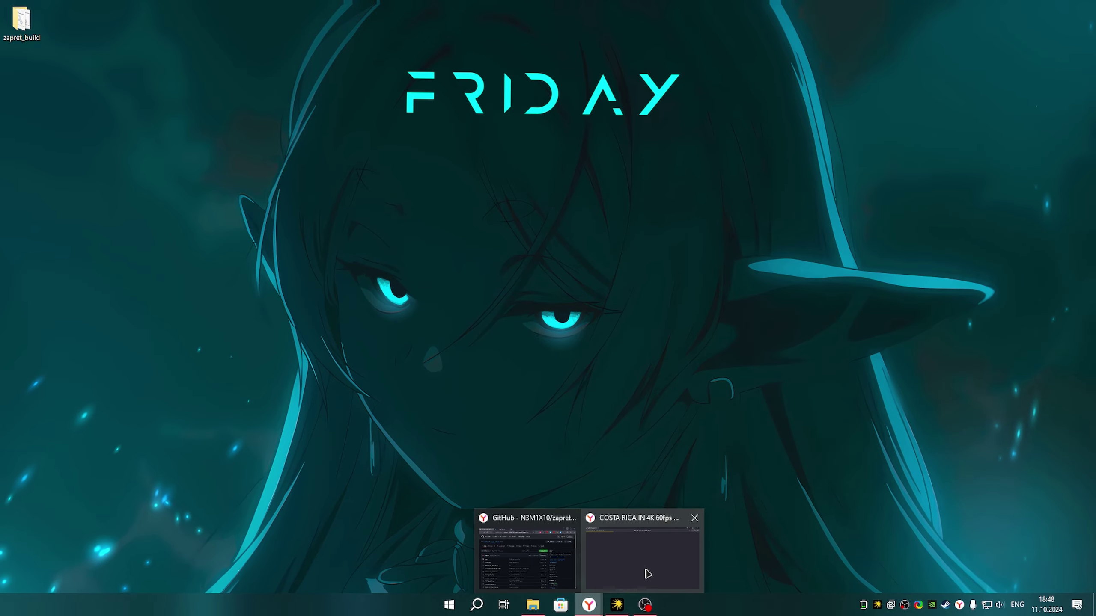
click(645, 561)
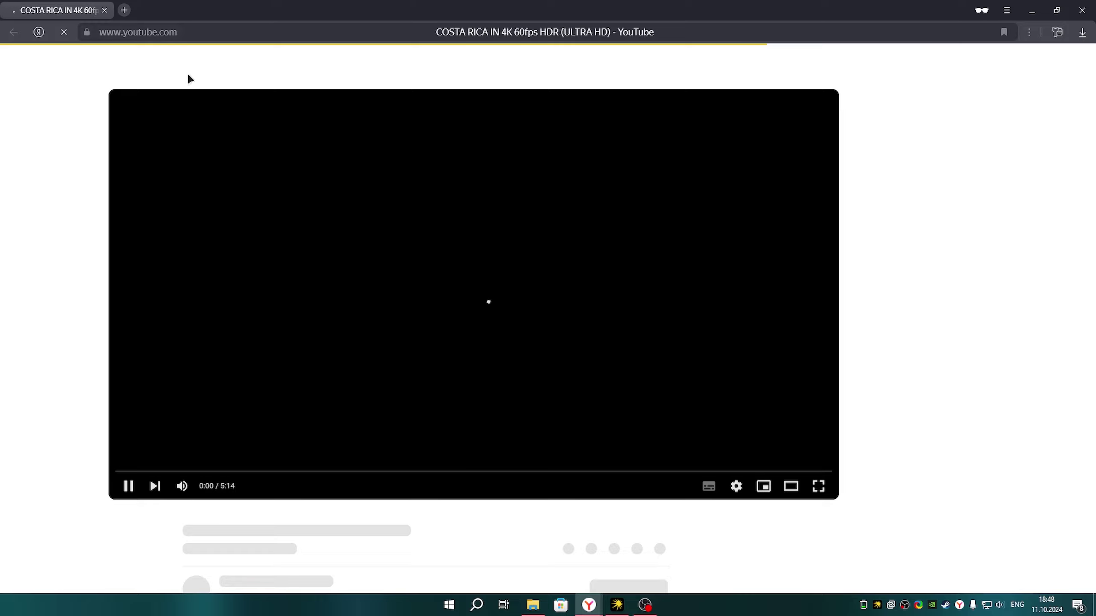
click(63, 32)
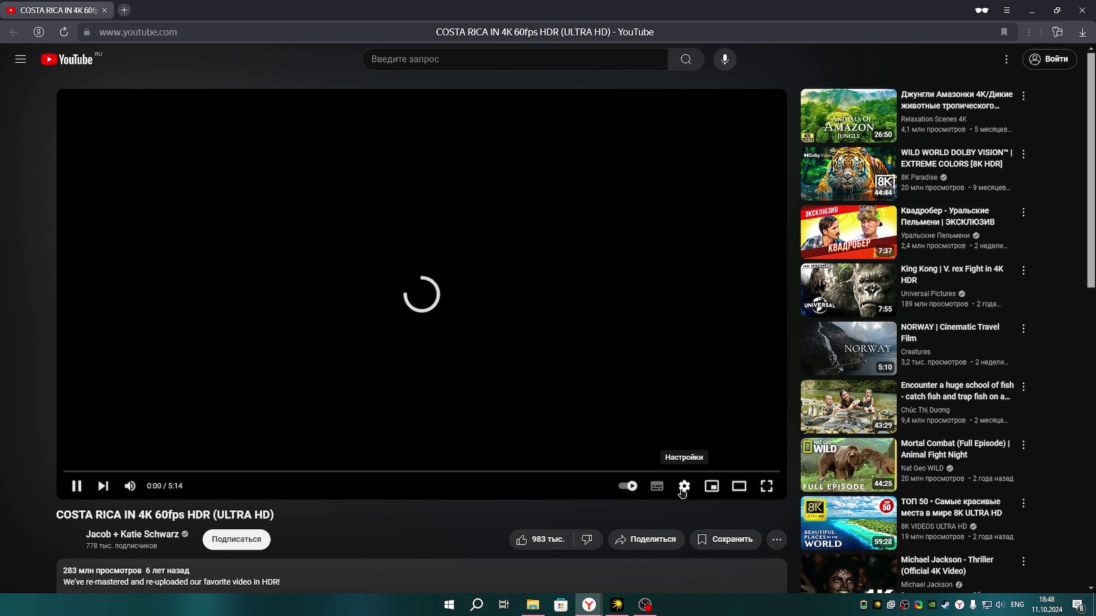
Step: Test how the video loads by changing its playback quality and skipping ahead to 0:24, and minimize the browser window
click(682, 487)
click(699, 449)
click(684, 329)
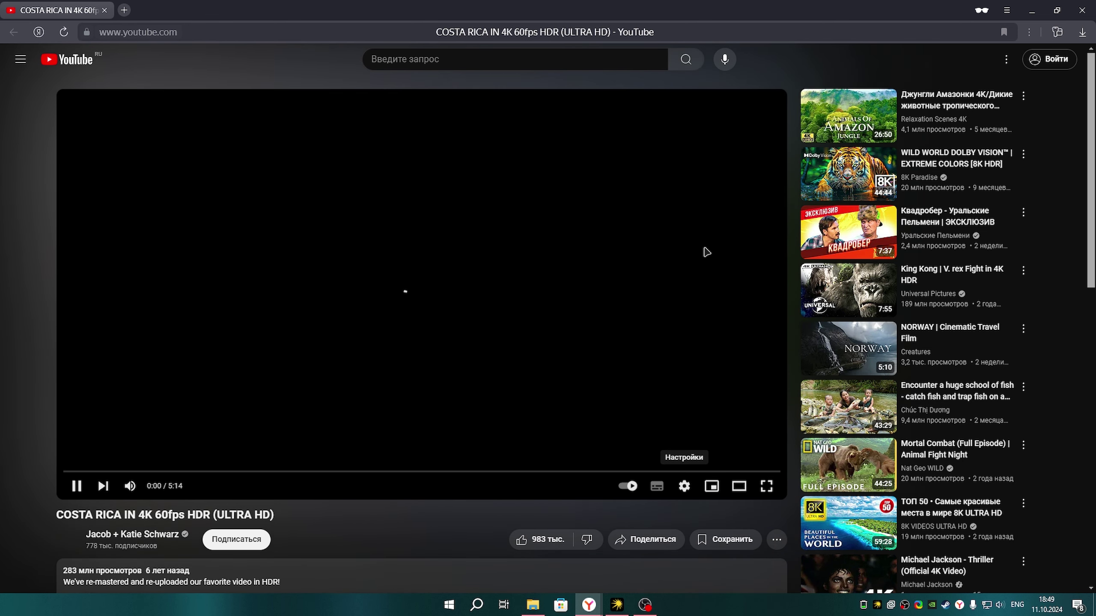
click(118, 471)
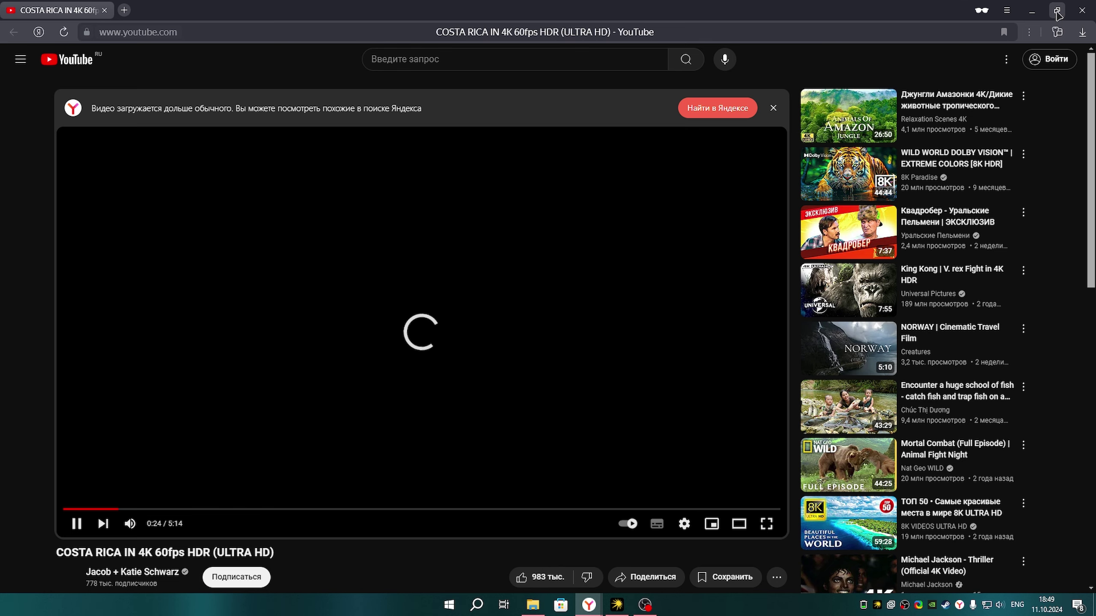
click(1032, 12)
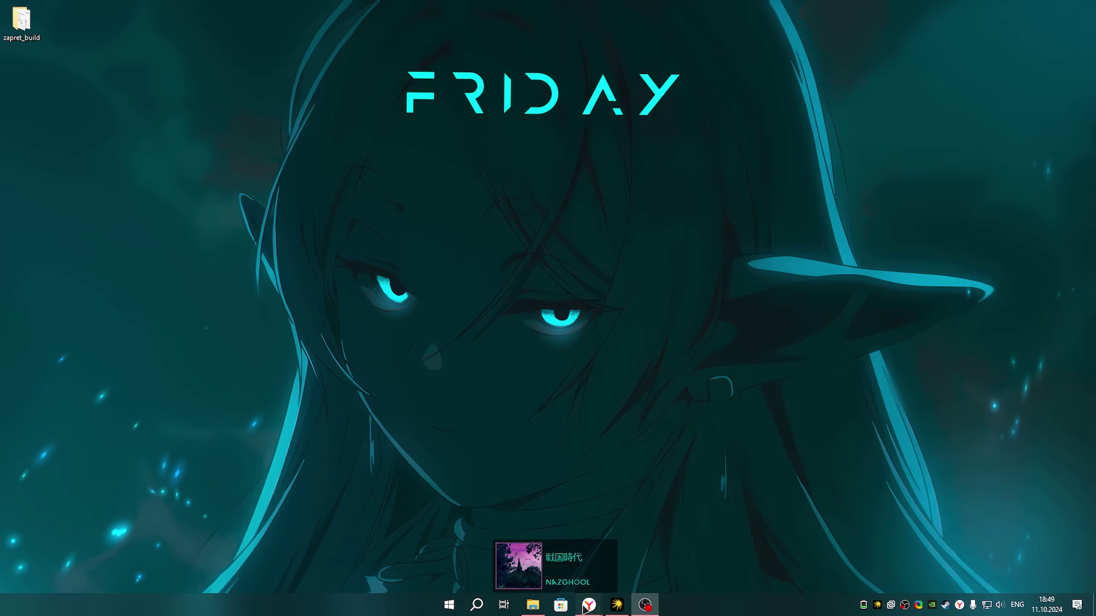
mouse_move(589, 604)
click(587, 556)
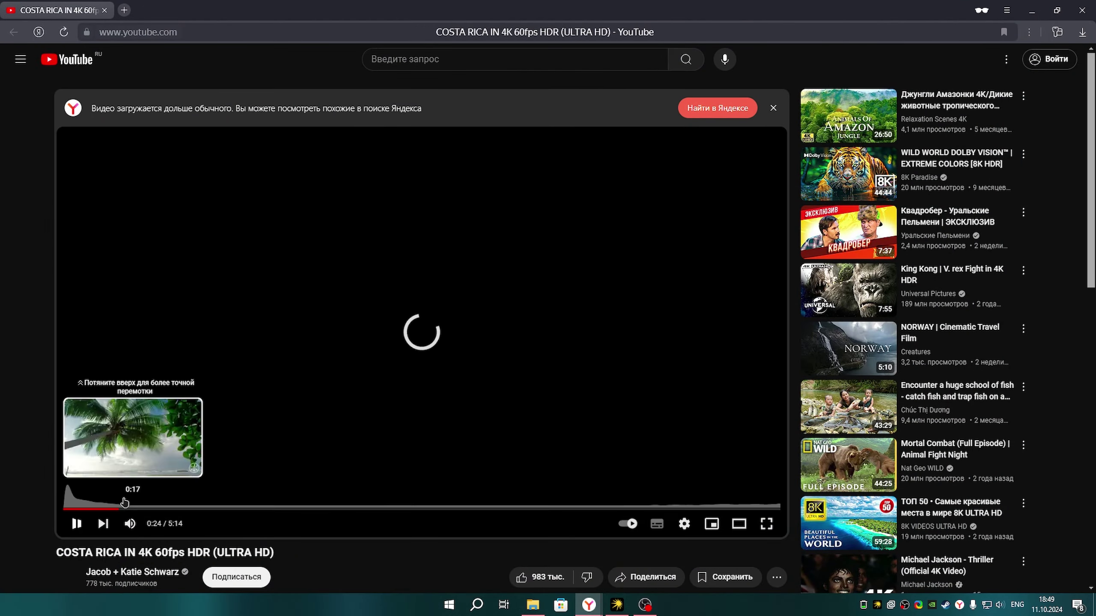
click(1033, 11)
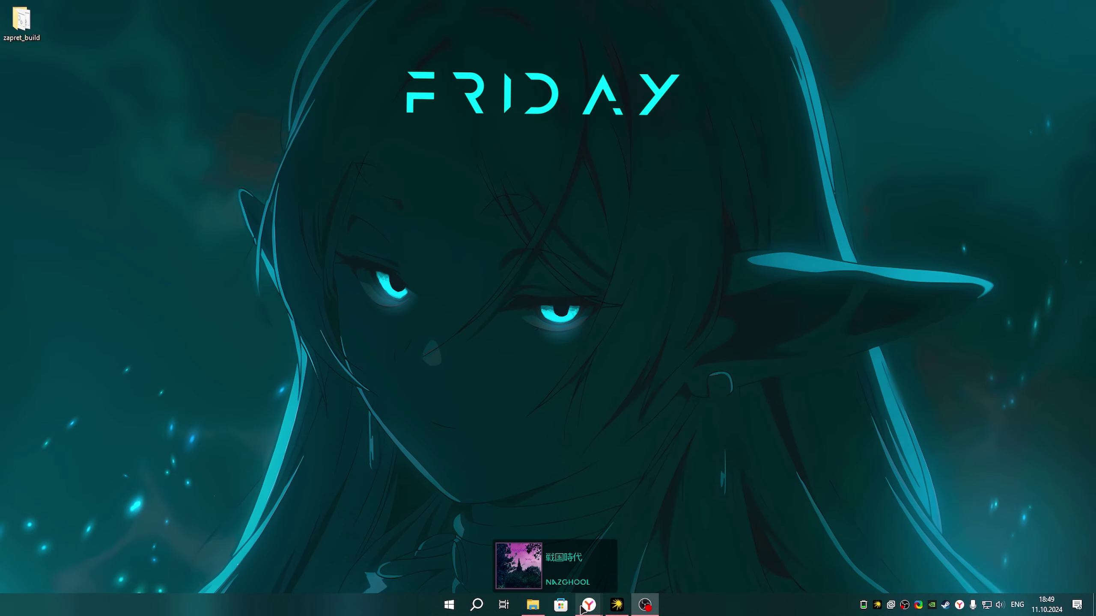
Step: Switch to the zapret_build GitHub repository, maximize its window and open the latest release, 1.0.2
mouse_move(589, 603)
click(538, 559)
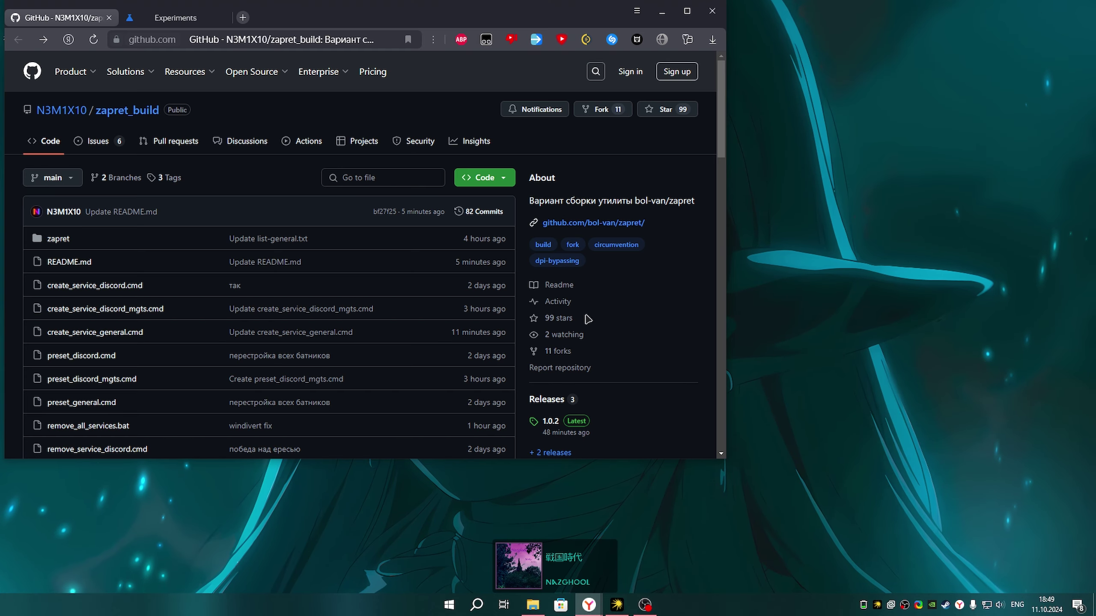
click(687, 12)
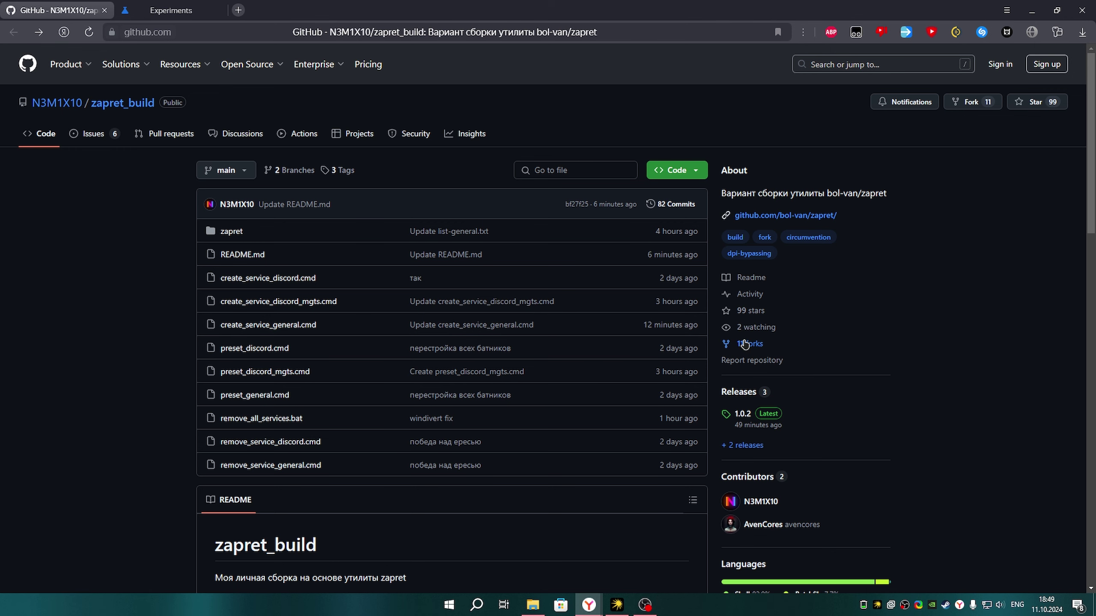
scroll(749, 345, down, 2)
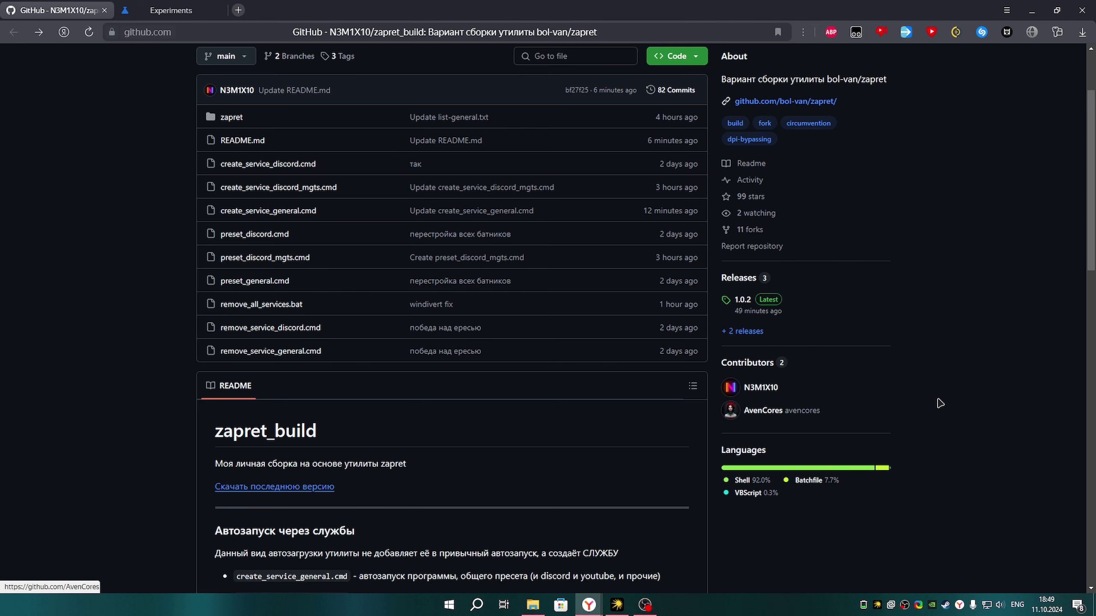
scroll(594, 311, up, 2)
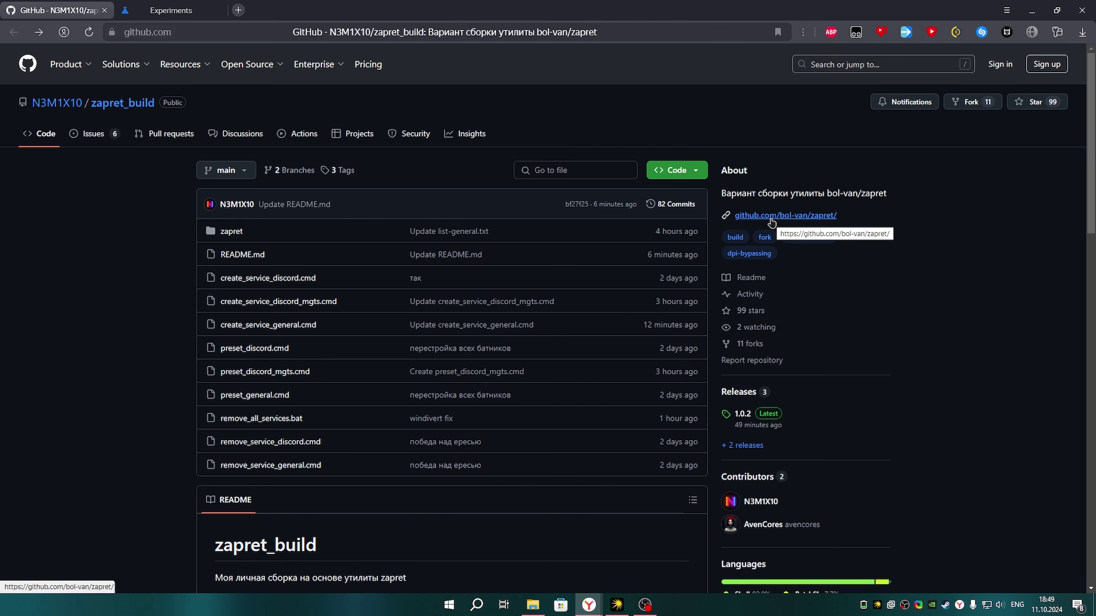
scroll(764, 216, down, 5)
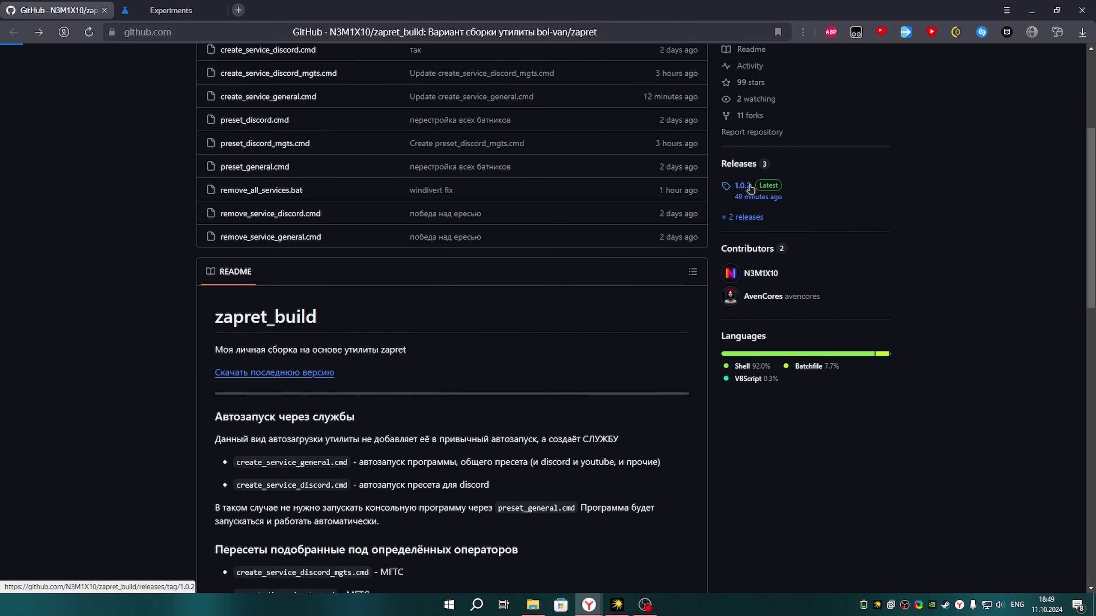
click(750, 189)
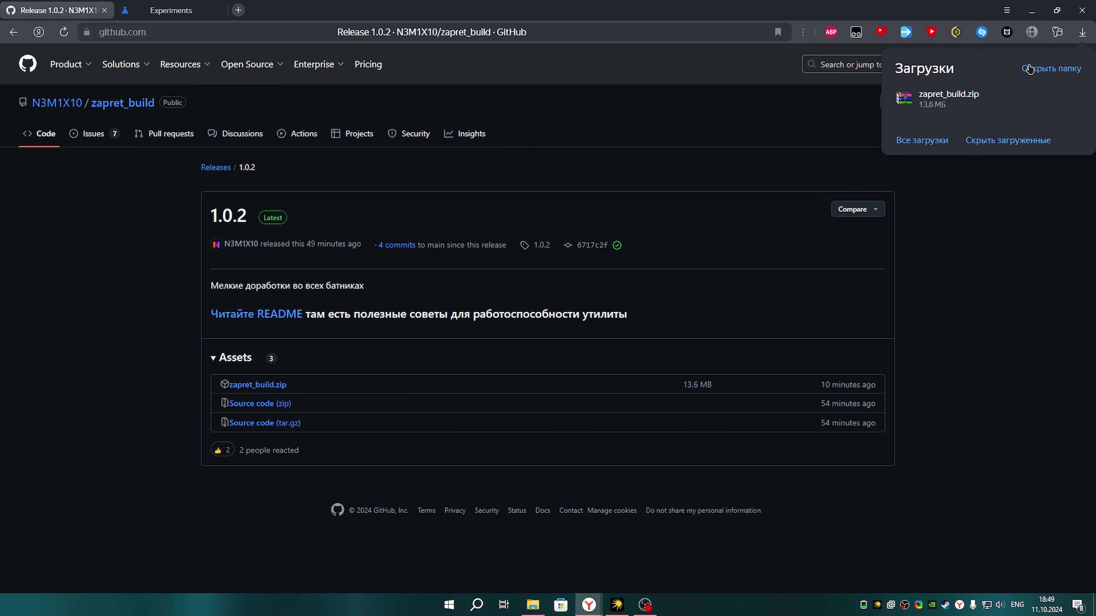
Step: Leave the downloads list showing zapret_build.zip and open the zapret_build folder on the desktop
click(958, 118)
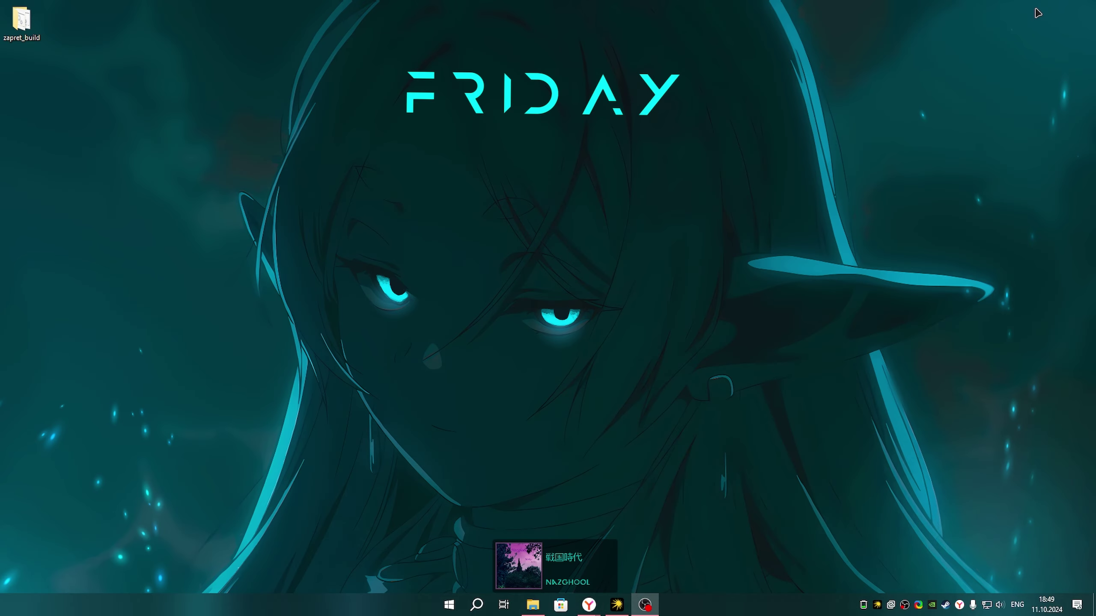
double_click(22, 23)
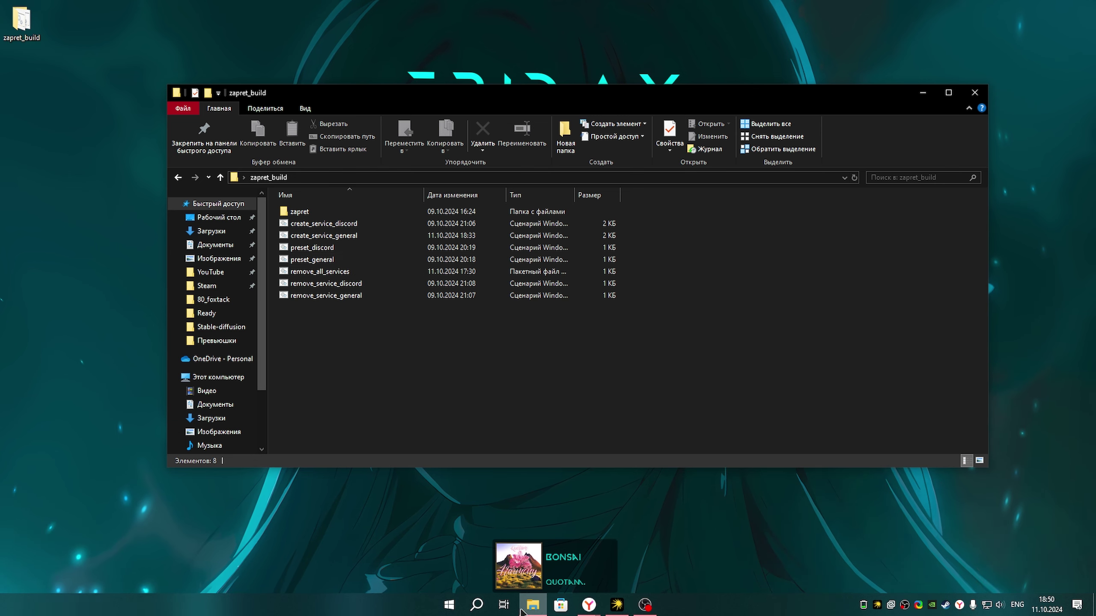
Step: Search the browser's Experiments page for "ky" to check the TLS 1.3 hybridized Kyber support flag
mouse_move(589, 605)
click(517, 531)
click(170, 10)
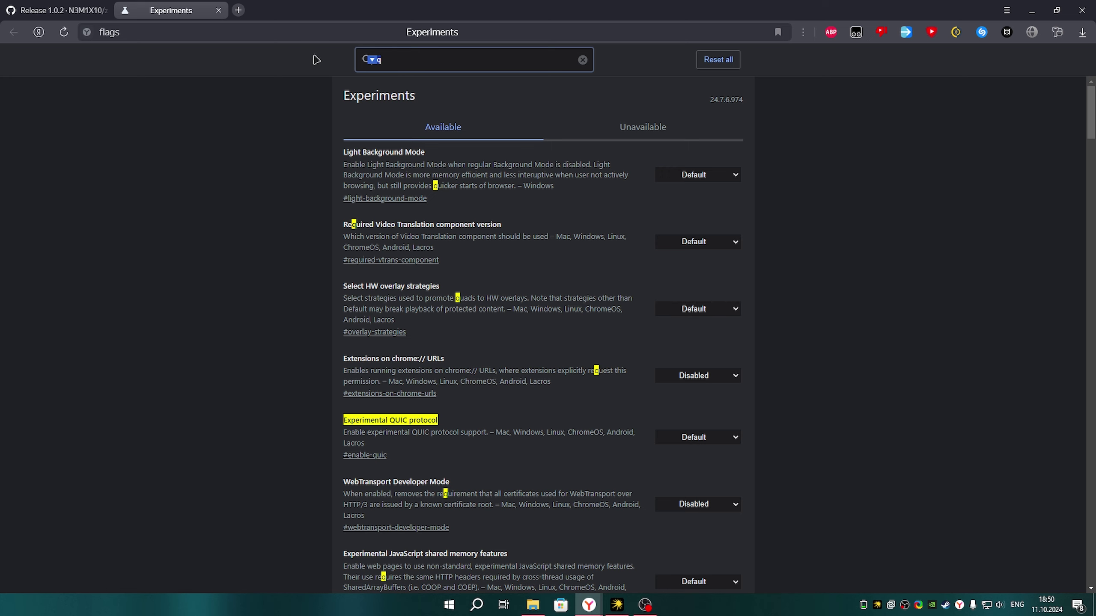
text(ky)
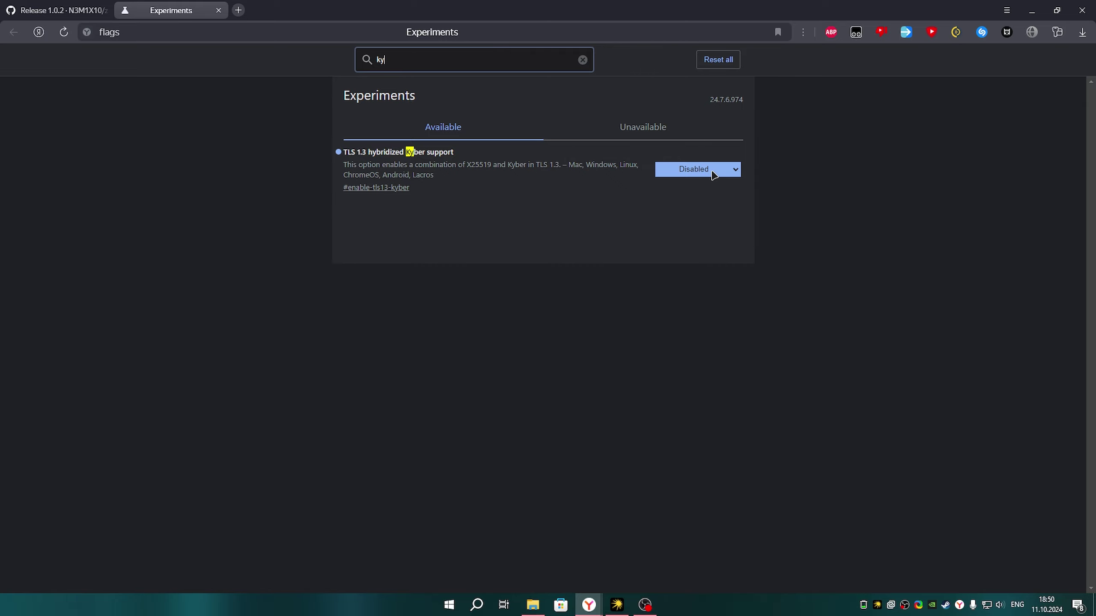
click(1032, 12)
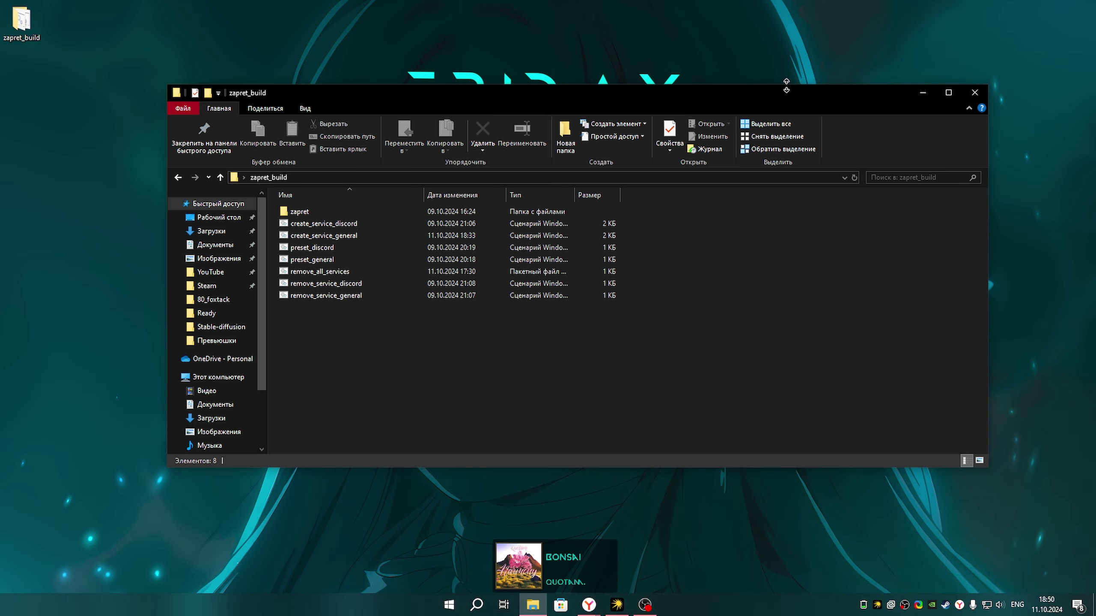
Step: Run the preset_general script from the zapret_build folder and allow it past the security warning
click(361, 262)
double_click(361, 262)
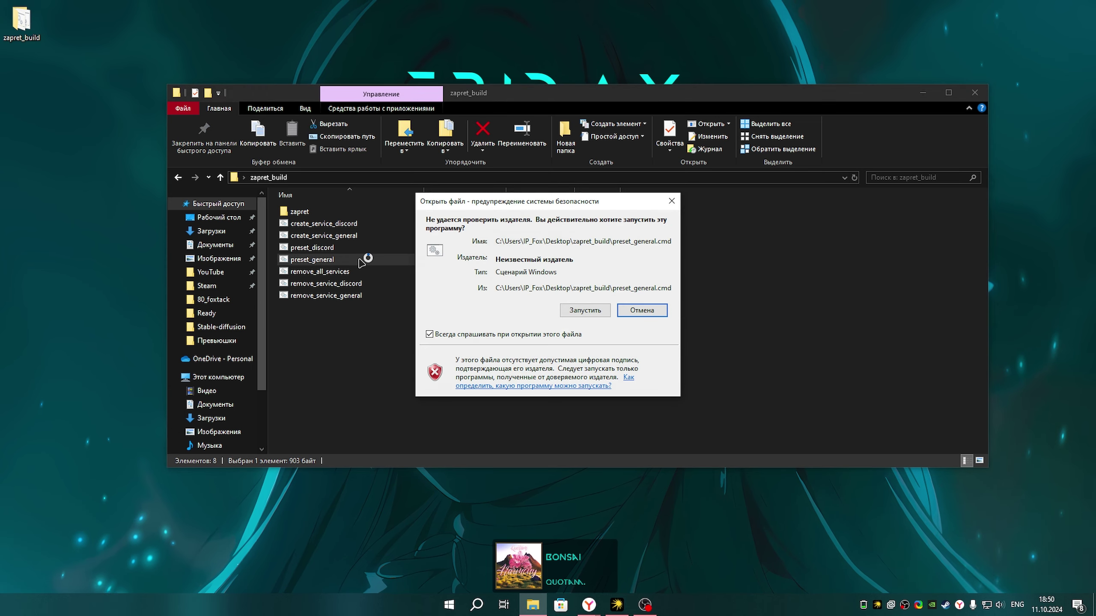
click(591, 310)
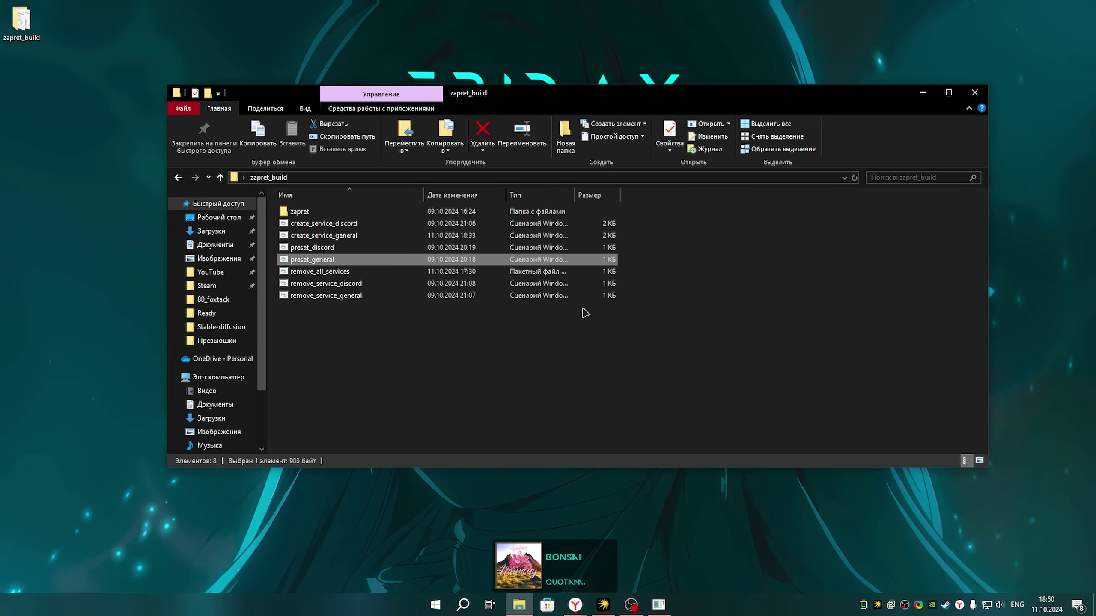
Step: Reload the COSTA RICA IN 4K video on YouTube and lower its volume
mouse_move(575, 604)
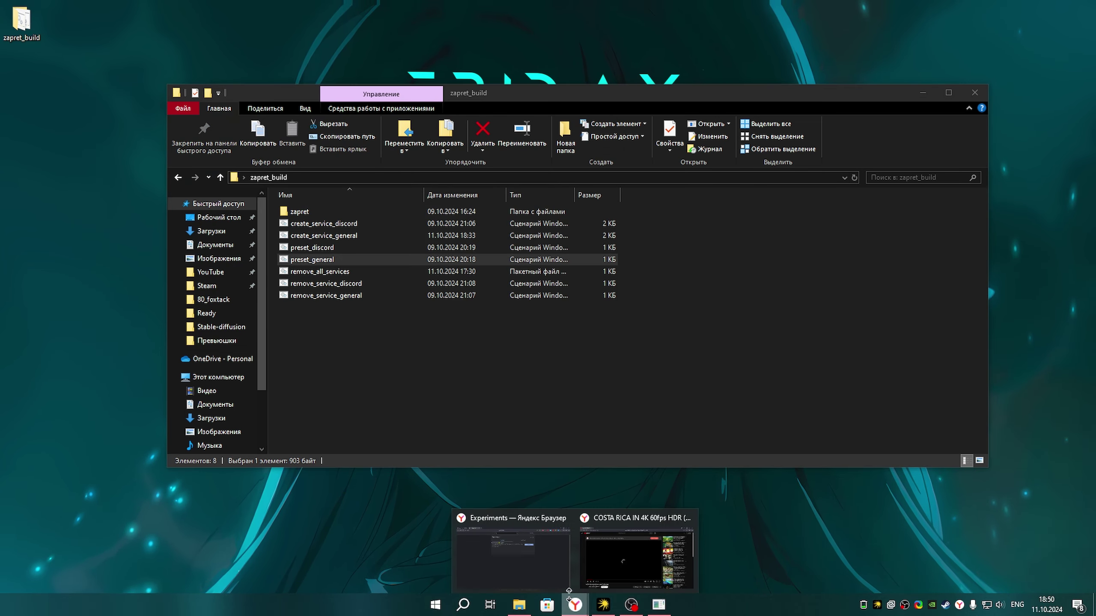
mouse_move(523, 583)
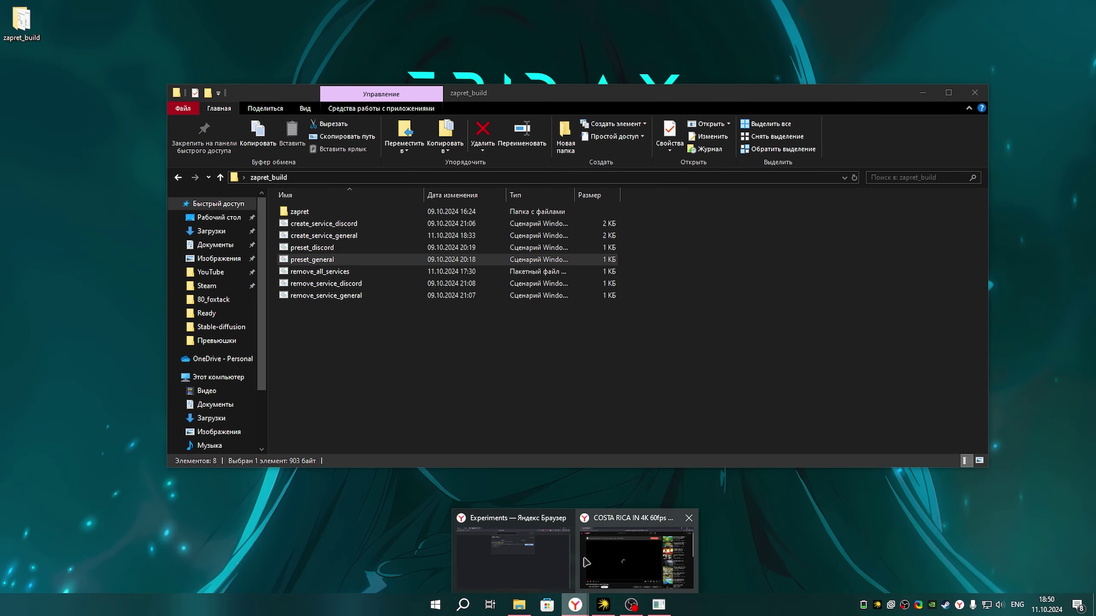
click(636, 559)
click(64, 33)
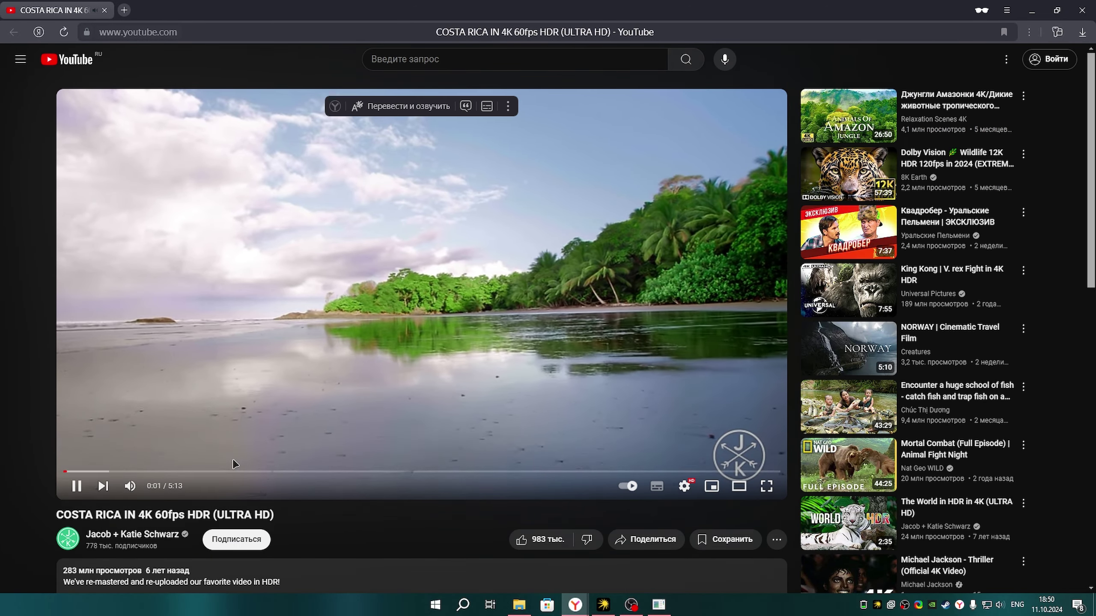
click(149, 486)
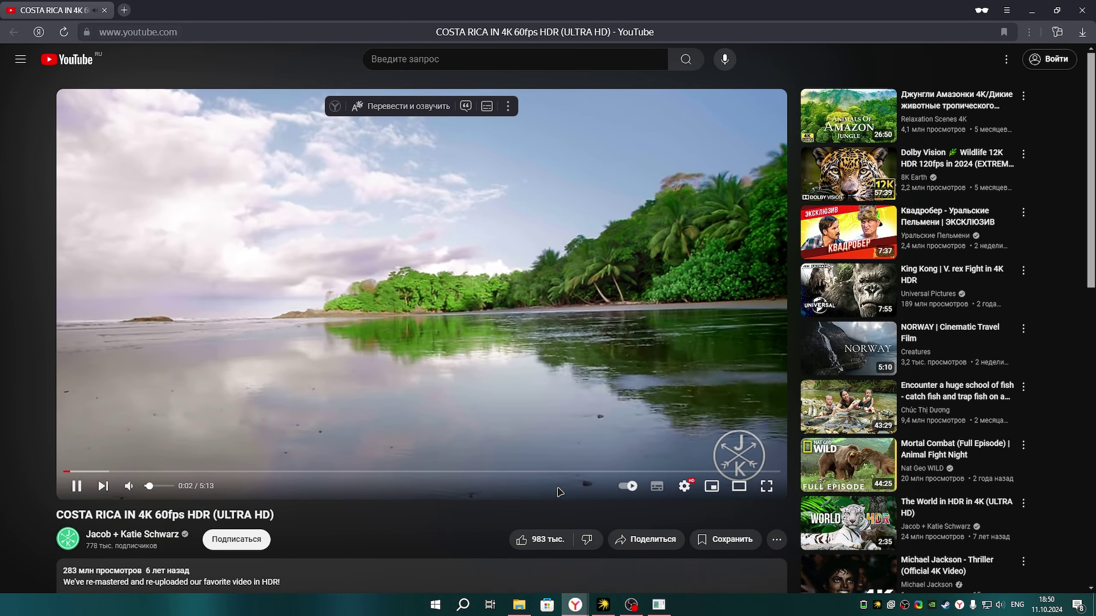
Step: Change the video's playback quality to test streaming, and close the video's tab
click(683, 486)
click(724, 448)
click(696, 286)
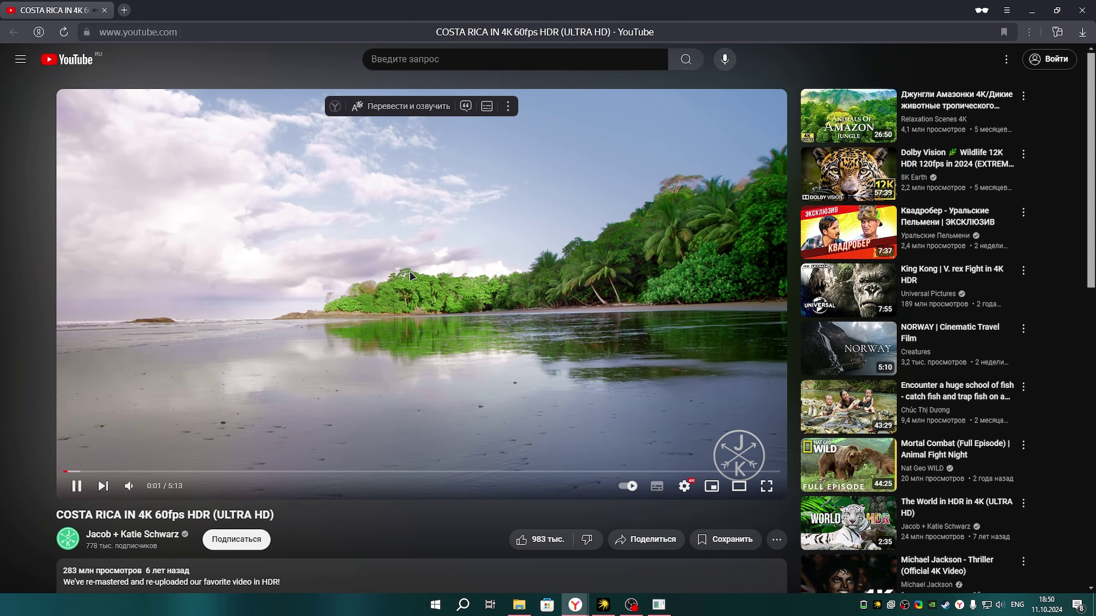
click(104, 10)
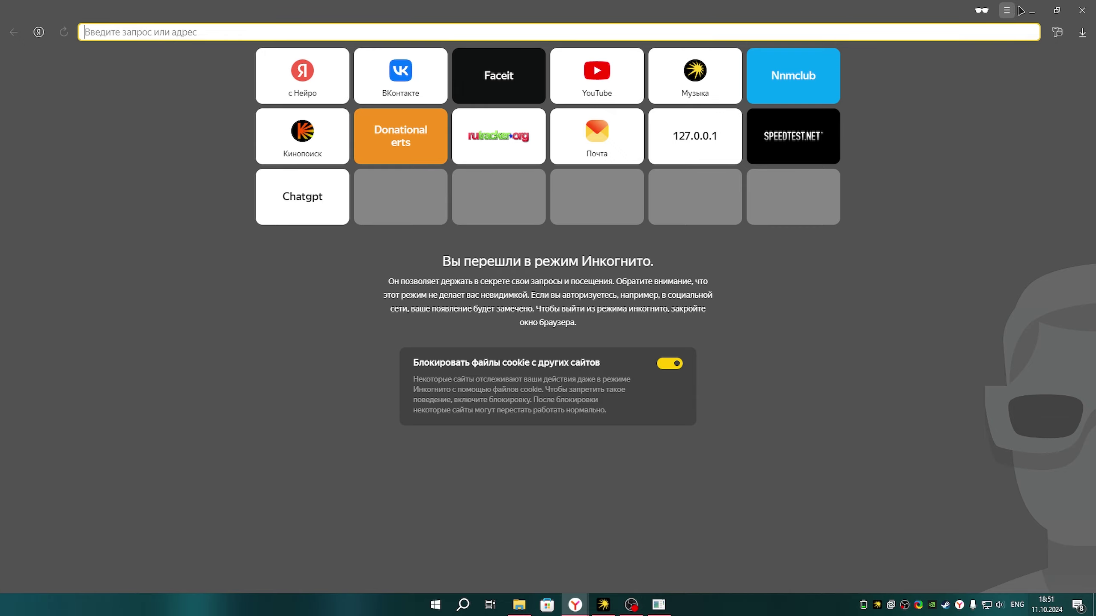
click(1032, 11)
Step: Open Discord, test the voice connection by joining the Satanic Vibe channel, and disconnect from it
click(435, 604)
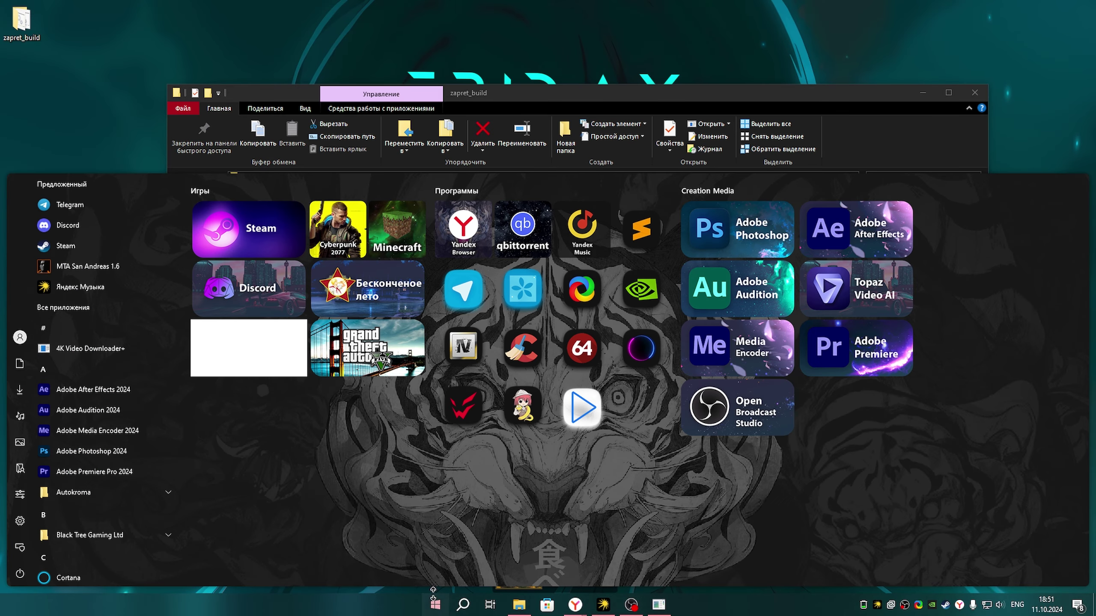
click(265, 290)
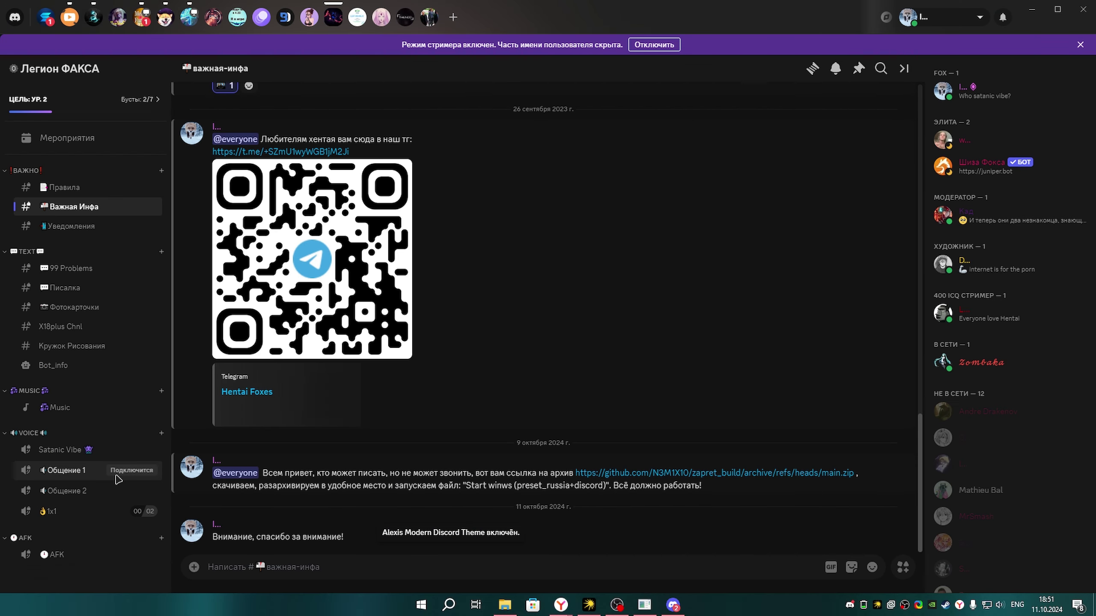
click(123, 453)
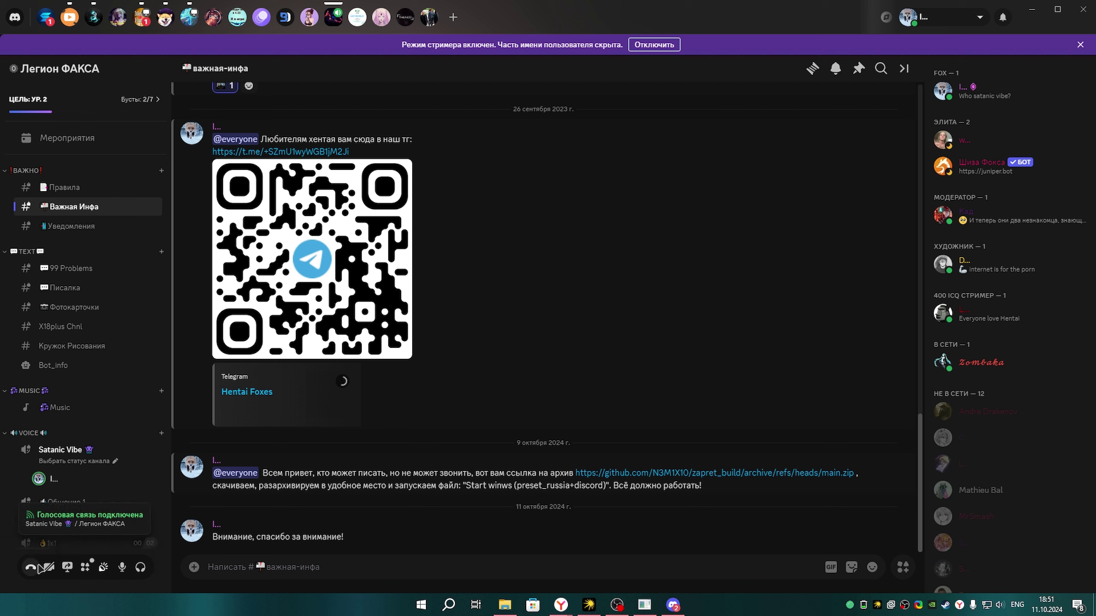
click(33, 568)
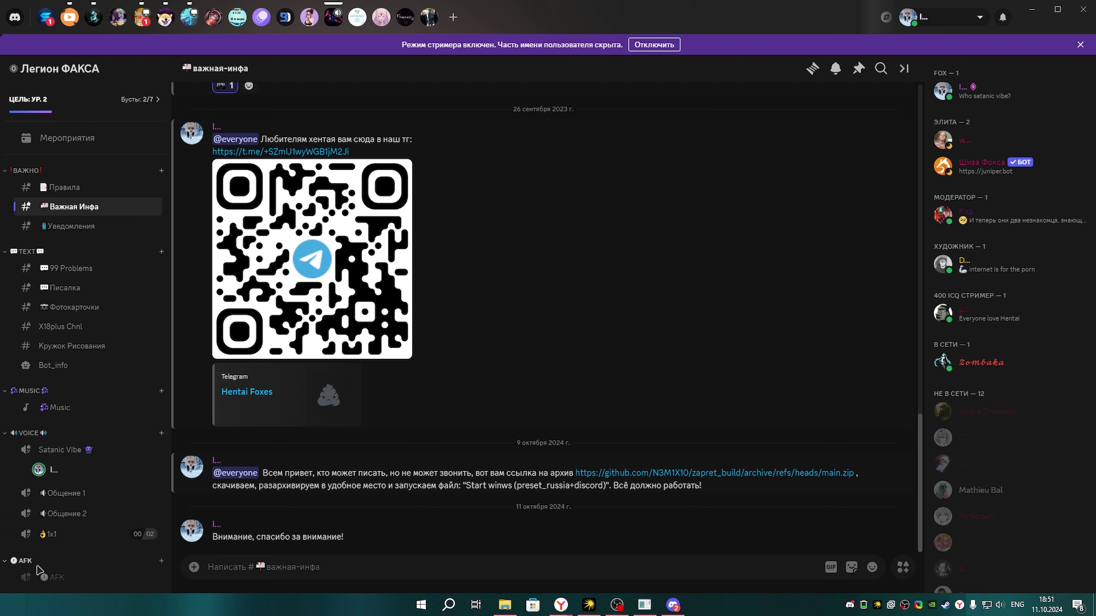
click(1078, 17)
Step: Stop the general preset by closing the zapret: general console, and reopen Discord
click(660, 606)
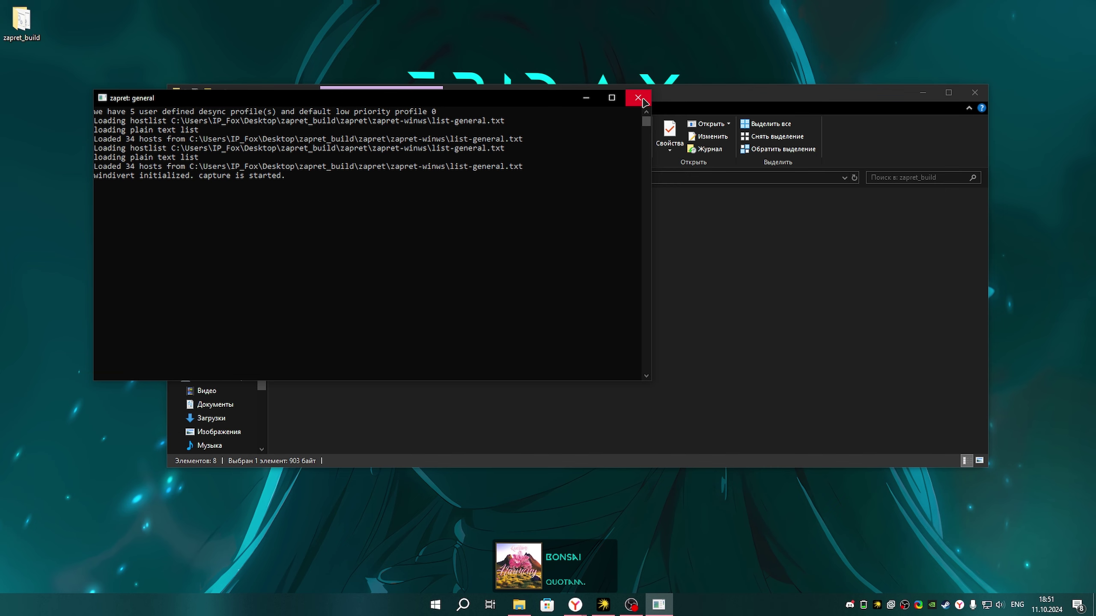
click(638, 98)
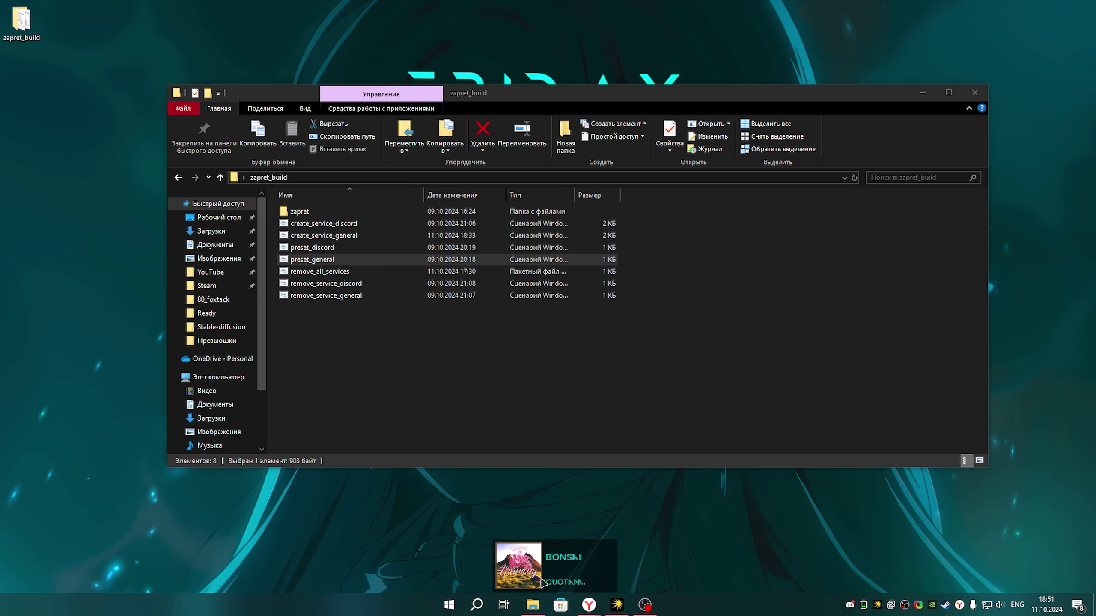
click(448, 605)
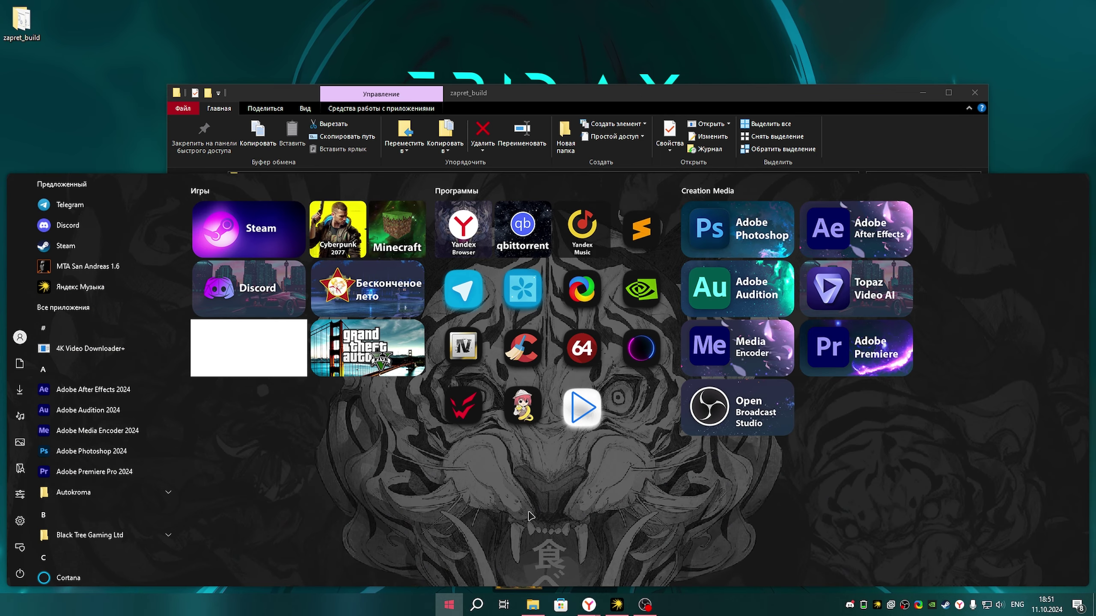
click(271, 309)
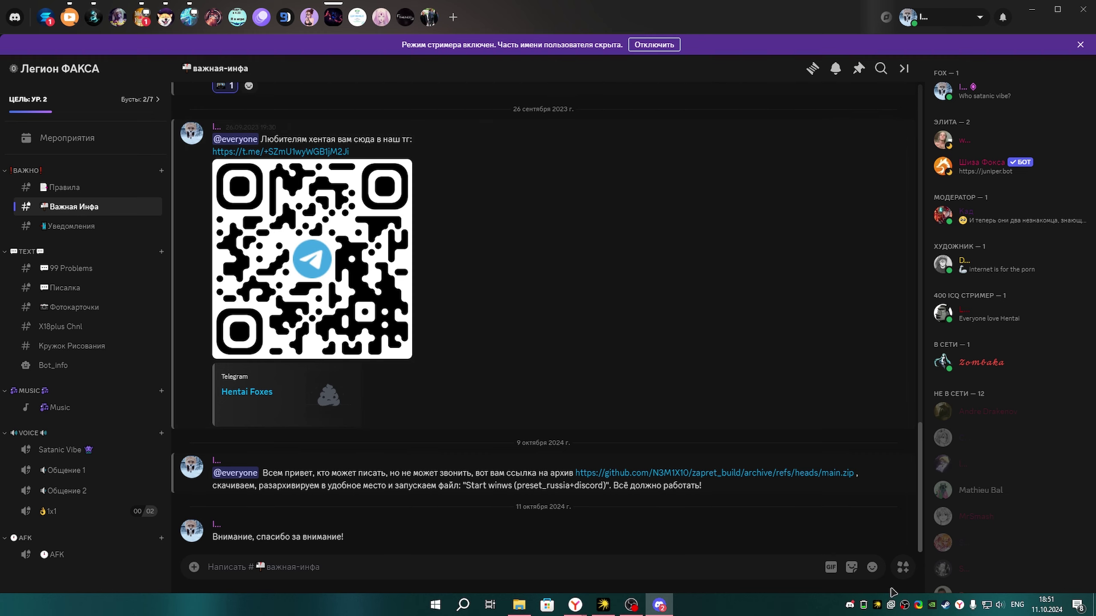
Step: Quit Discord completely and relaunch it to test its startup with the general preset stopped
right_click(855, 602)
click(888, 601)
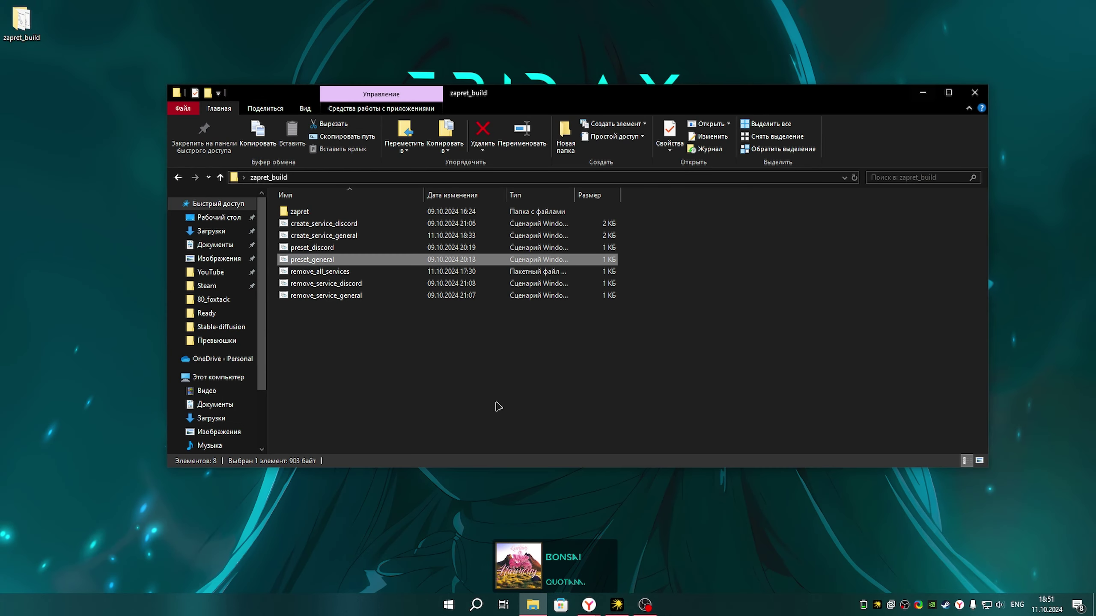
click(455, 611)
click(249, 298)
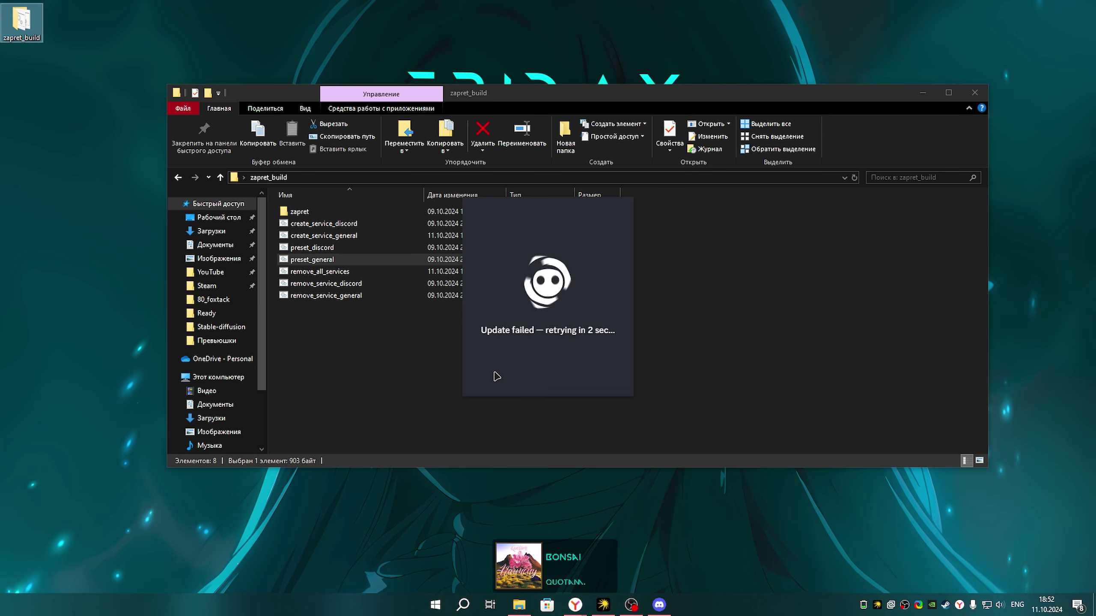
Step: Minimize the zapret_build folder window and close Discord's update window
click(330, 296)
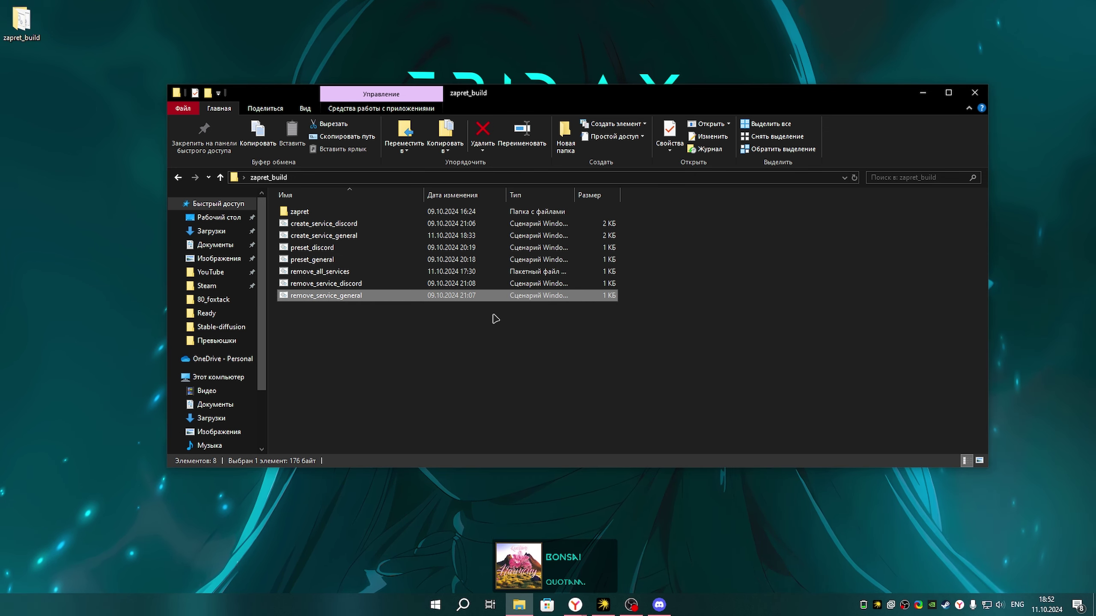
click(922, 93)
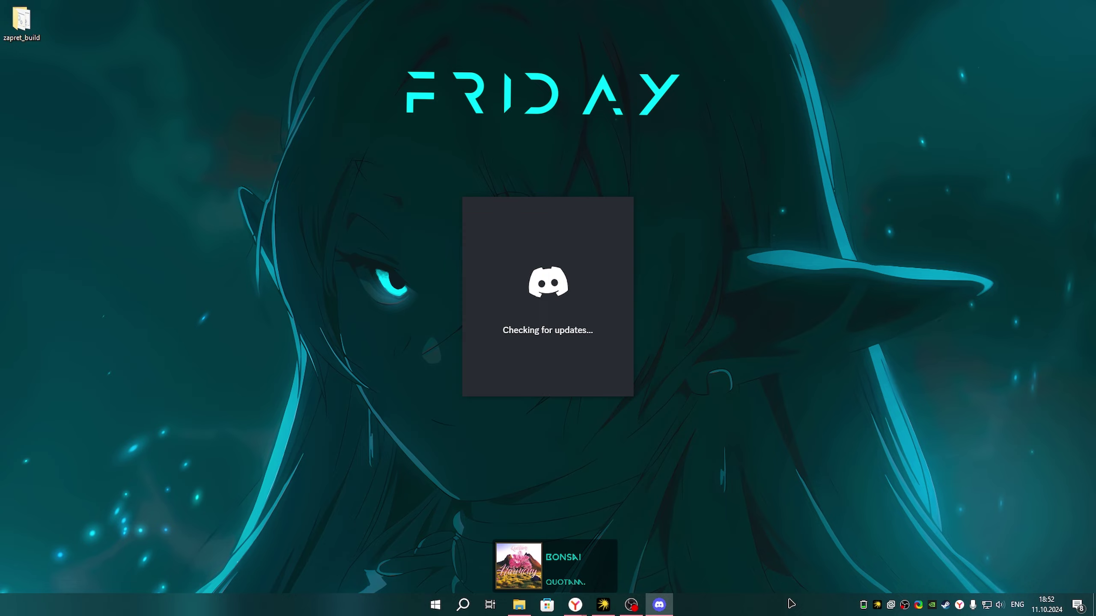
right_click(659, 604)
click(672, 583)
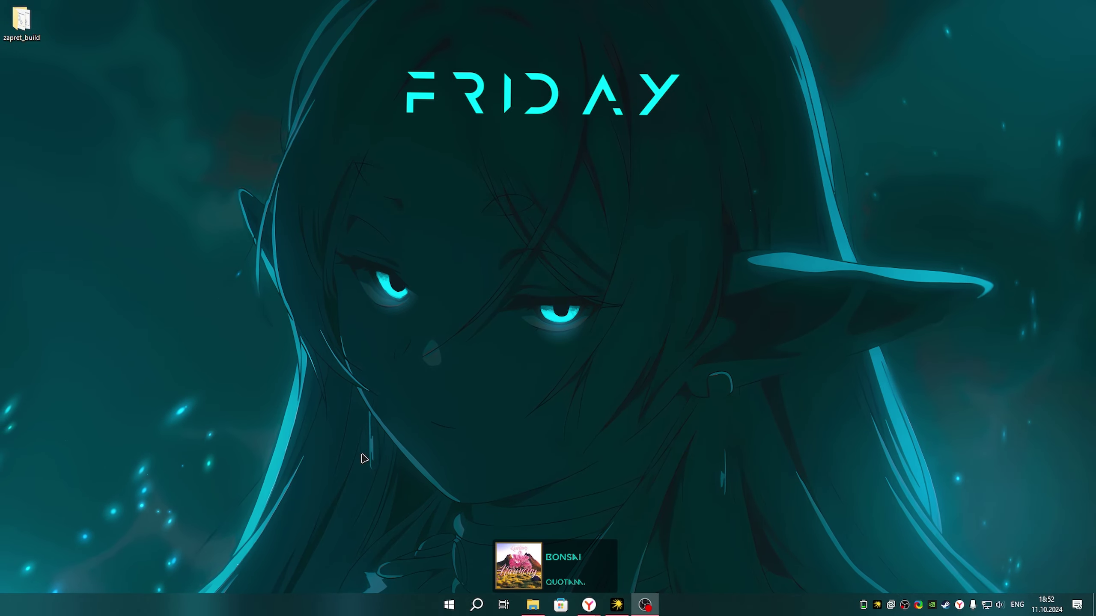
Step: Bring back the zapret_build folder and launch the preset_general script
double_click(21, 19)
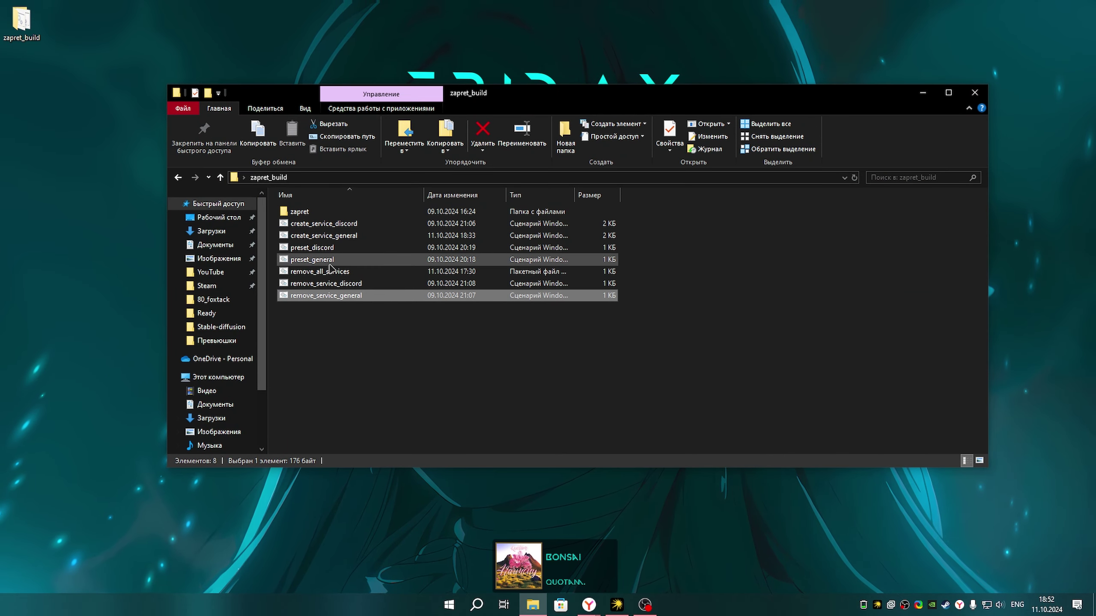
click(329, 261)
right_click(328, 261)
click(345, 309)
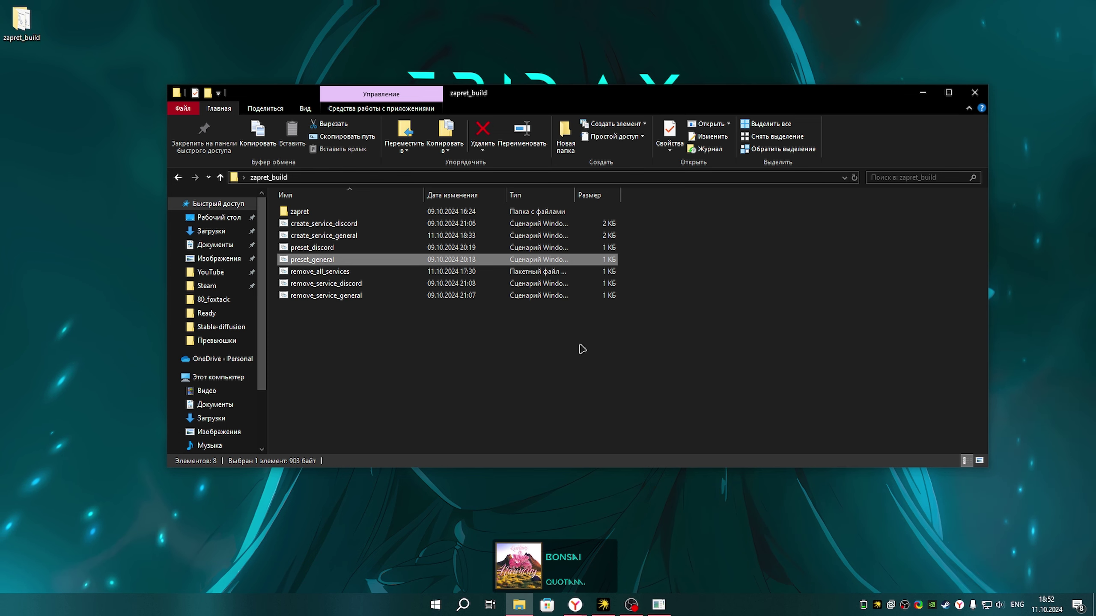
Step: Launch Discord and test voice by joining the Общение 1 channel on the Легион ФАКСА server
click(434, 605)
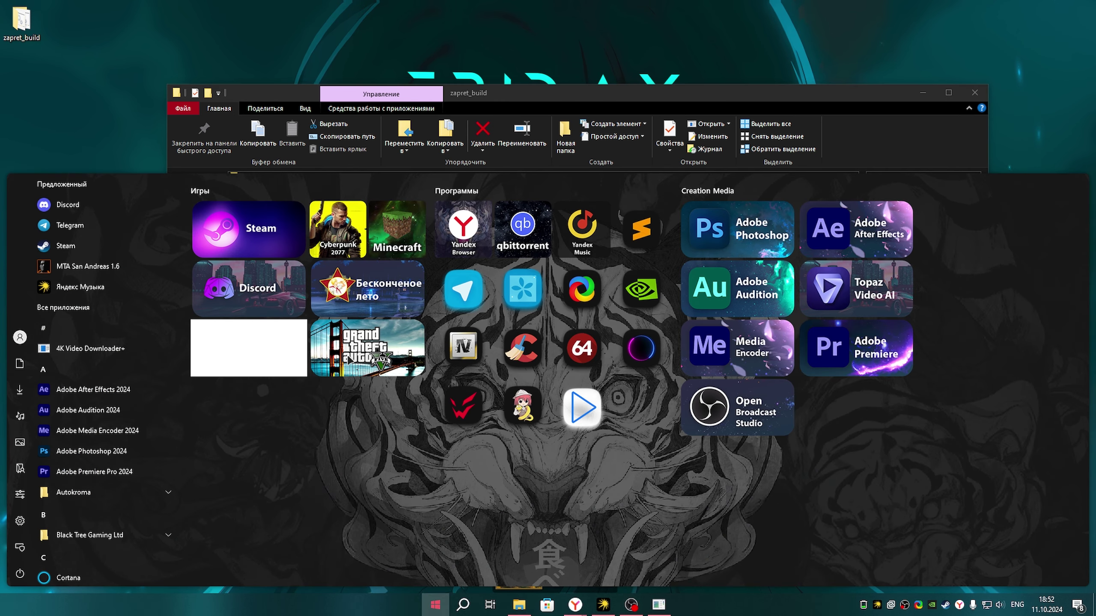
click(249, 288)
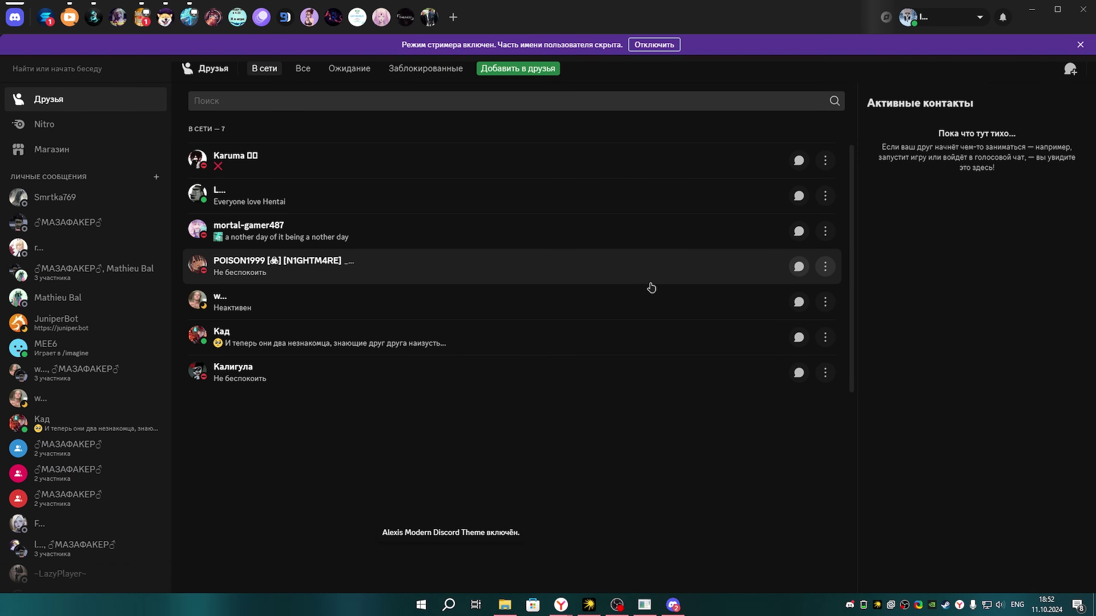
click(315, 23)
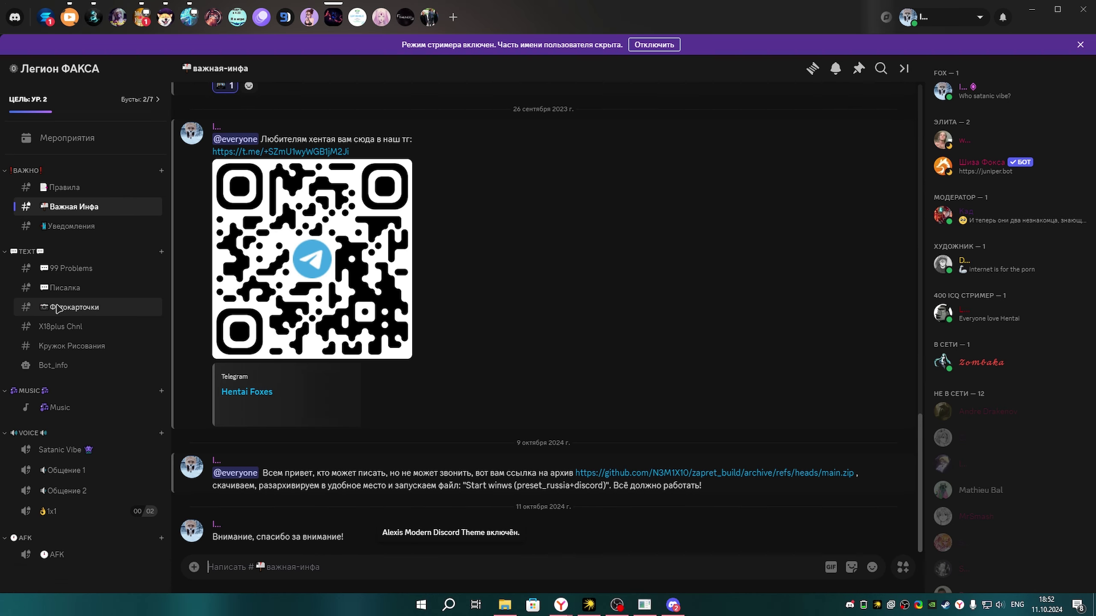
click(127, 473)
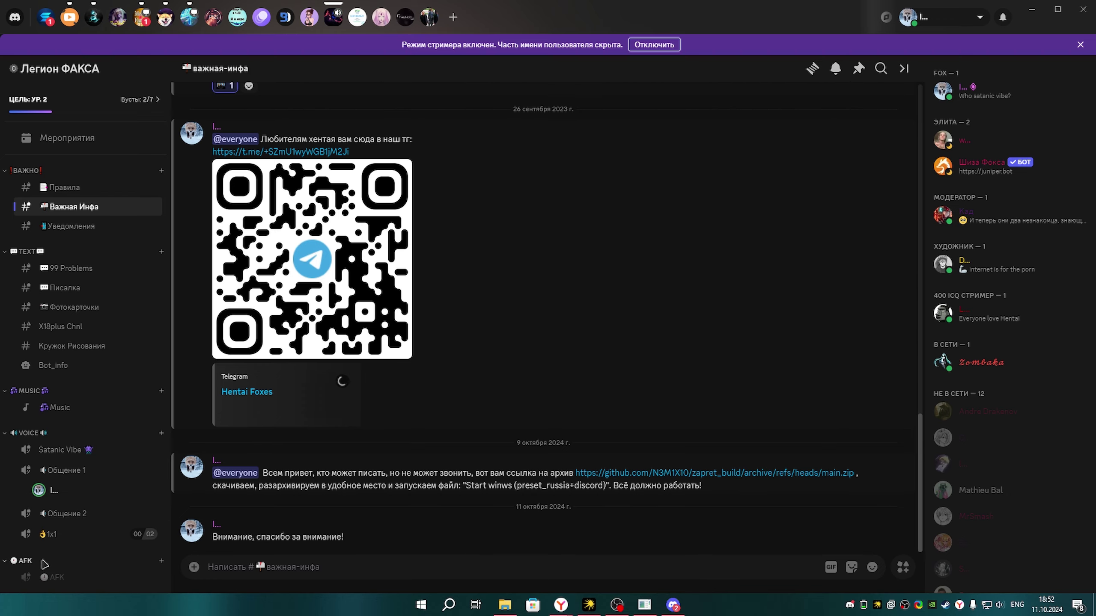
Step: Minimize the Discord and zapret_build folder windows to show the desktop
click(1053, 11)
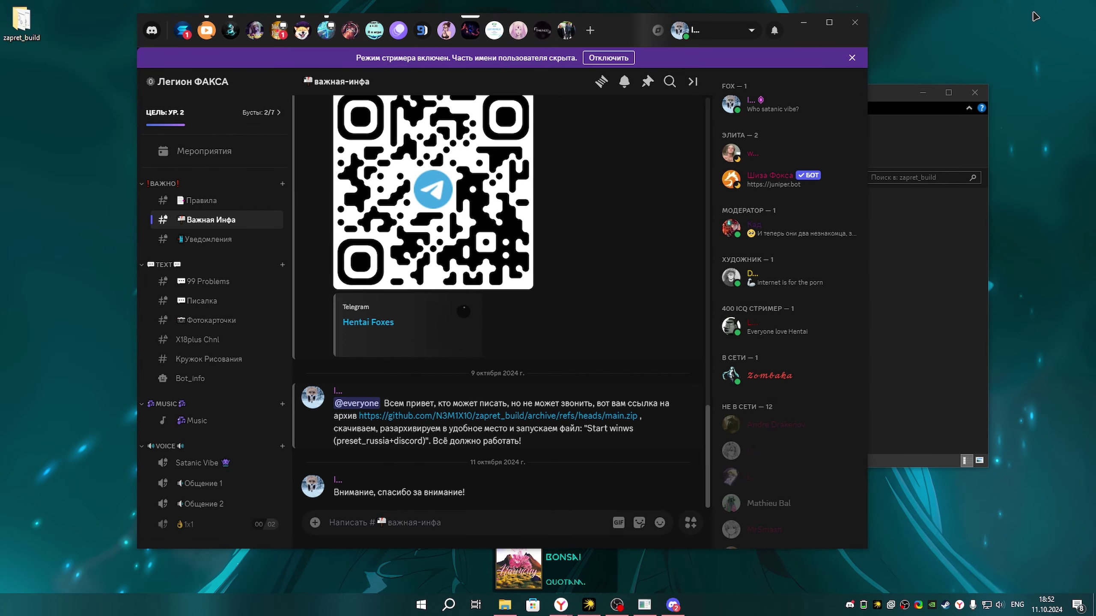
click(803, 23)
click(925, 95)
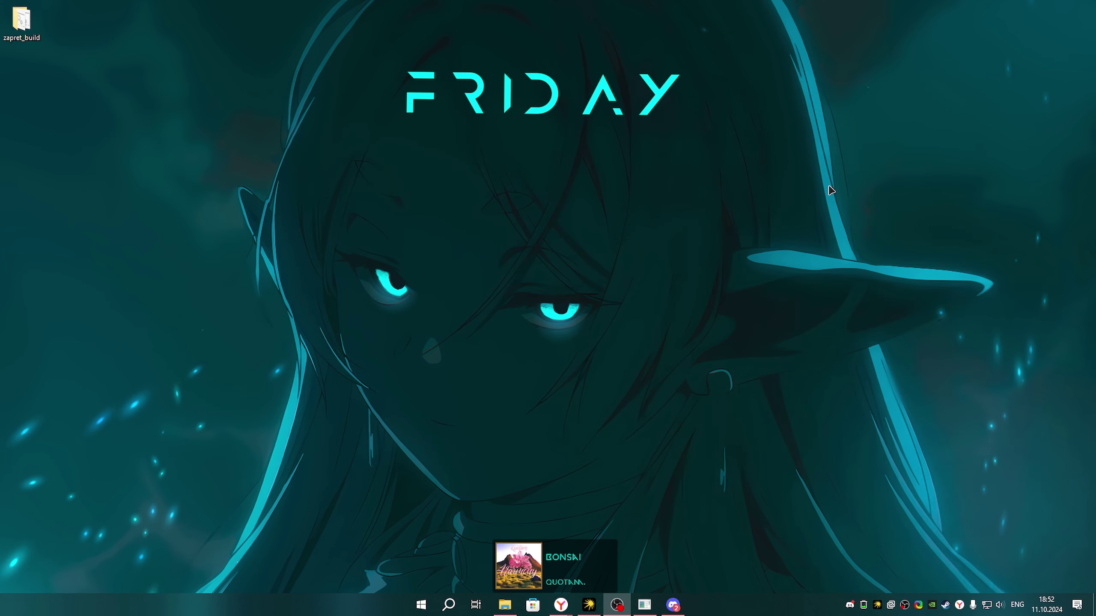